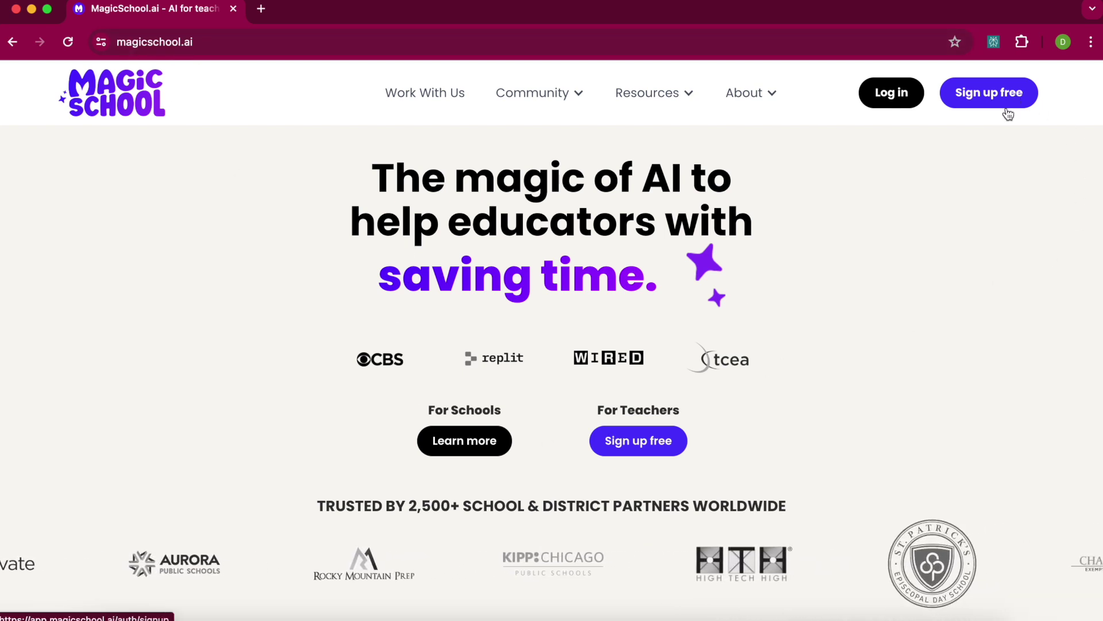
- Log in to MagicSchool.ai from the home page's top navigation bar
left_click(893, 97)
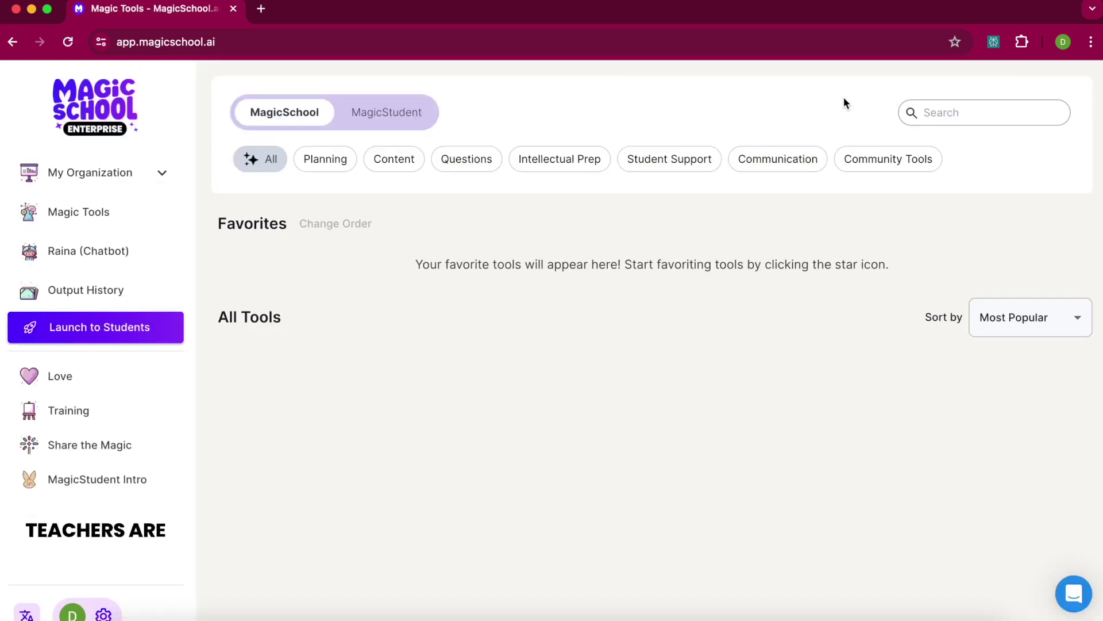
- Find the Text Scaffolder card in All Tools and star it as a favorite
scroll(634, 450, "down", 6)
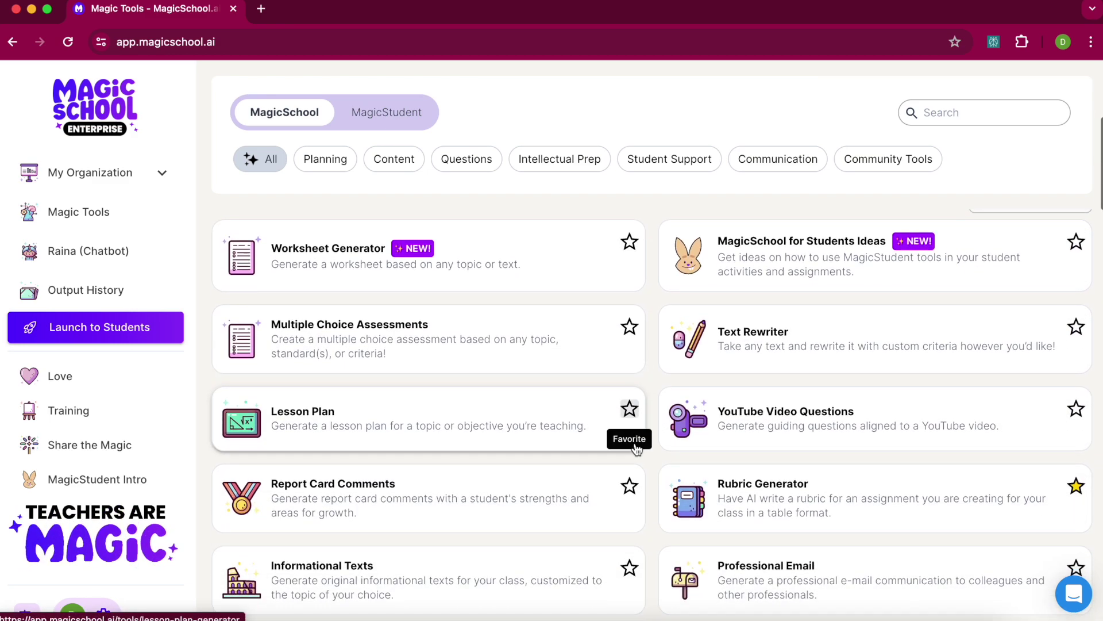
scroll(689, 413, "down", 5)
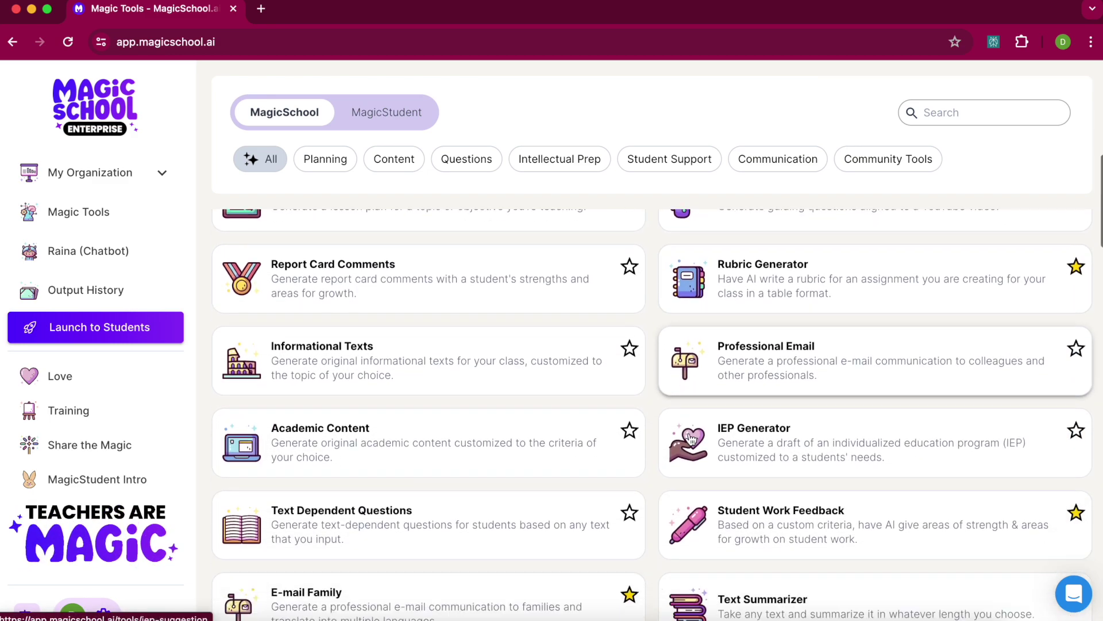
scroll(690, 440, "down", 12)
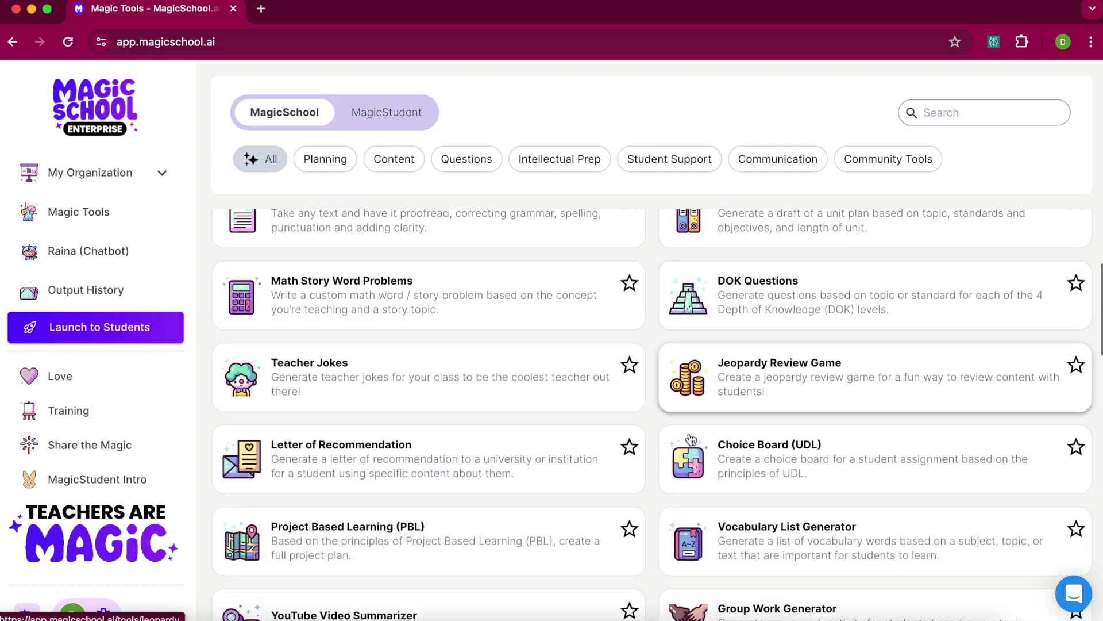
scroll(690, 440, "down", 3)
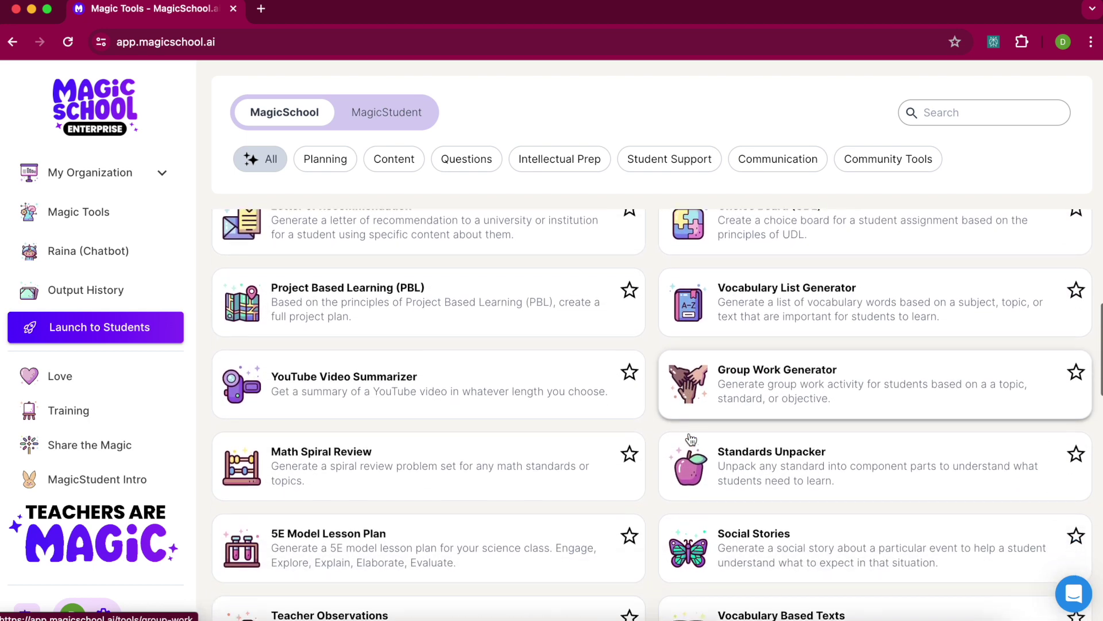
scroll(483, 442, "down", 6)
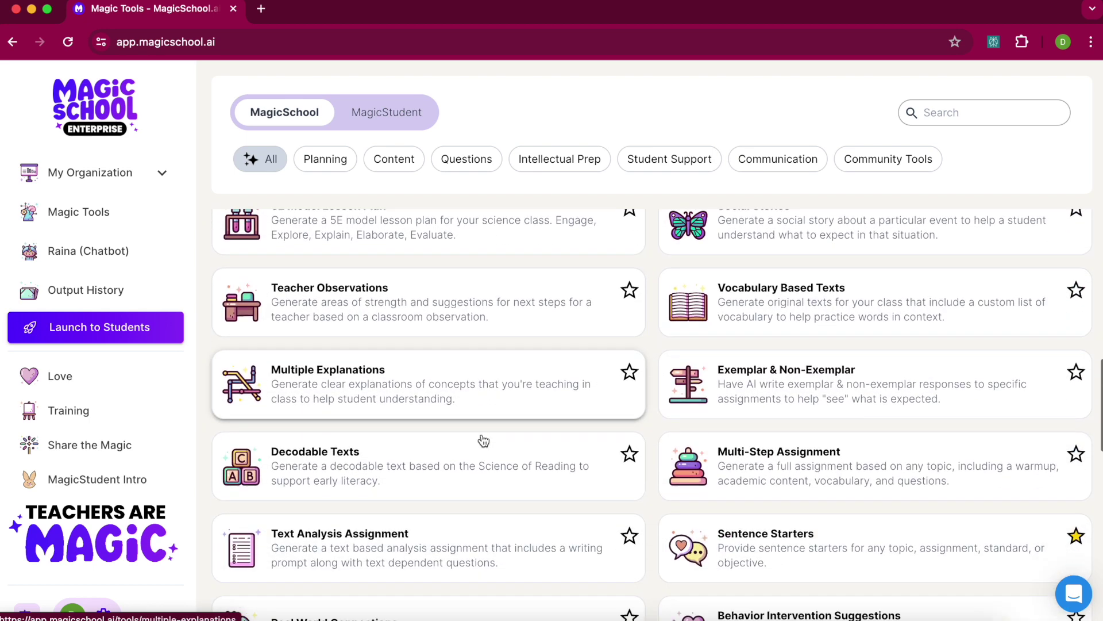
scroll(483, 440, "down", 6)
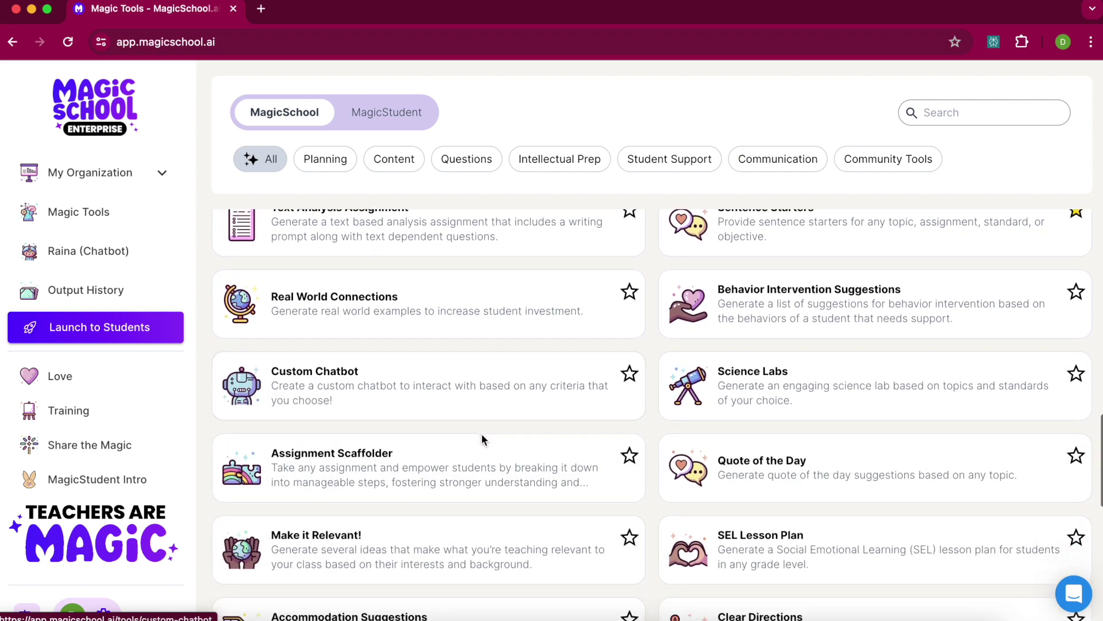
scroll(482, 440, "down", 2)
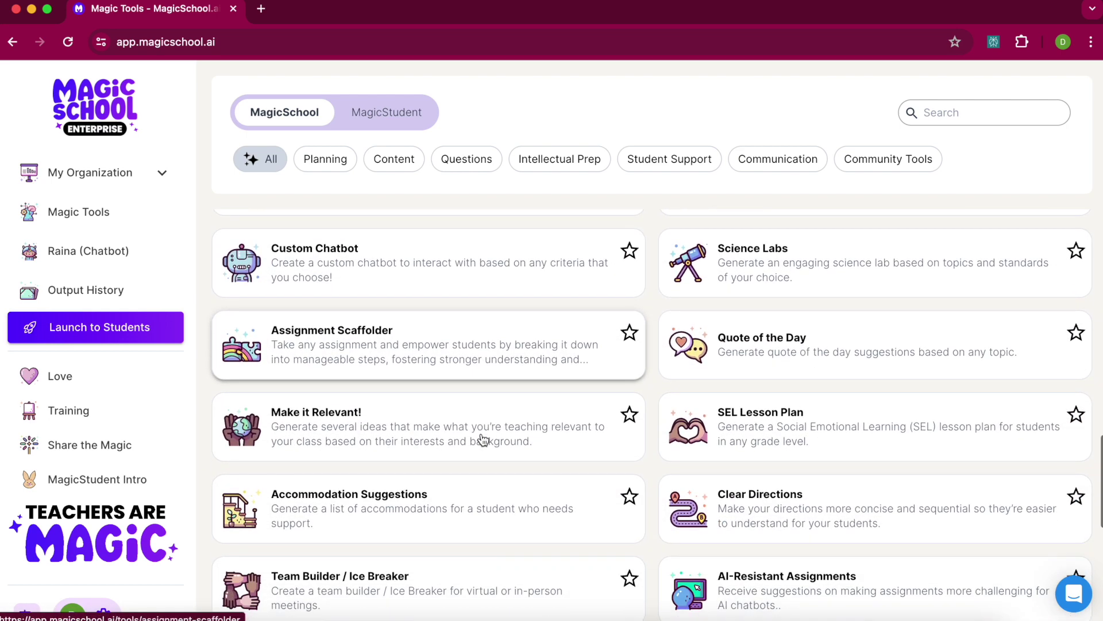
scroll(482, 439, "down", 8)
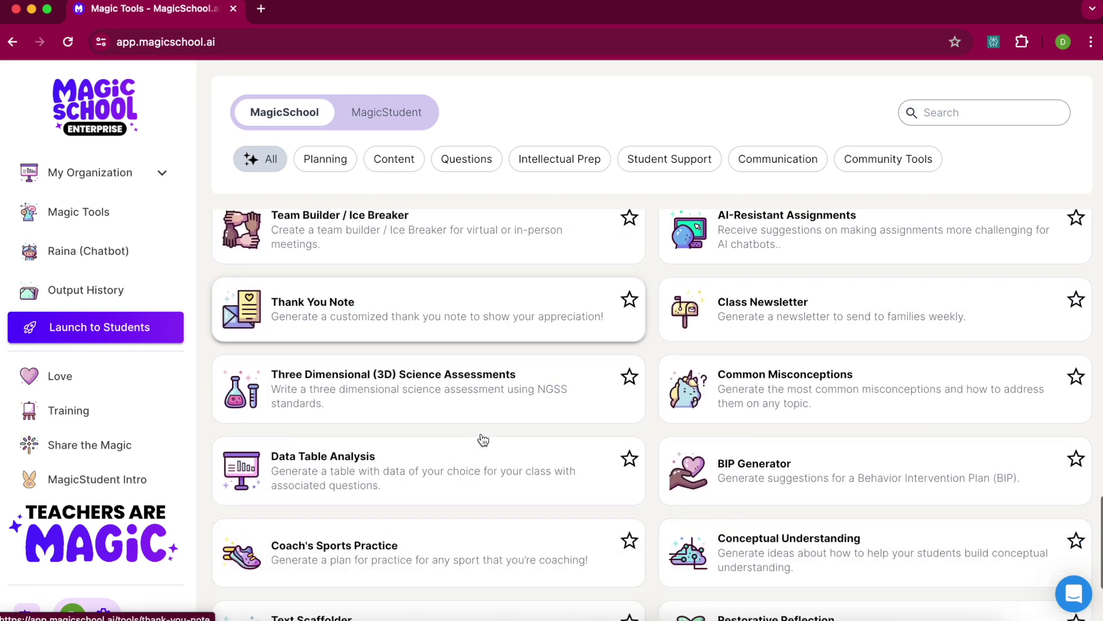
scroll(482, 440, "up", 1)
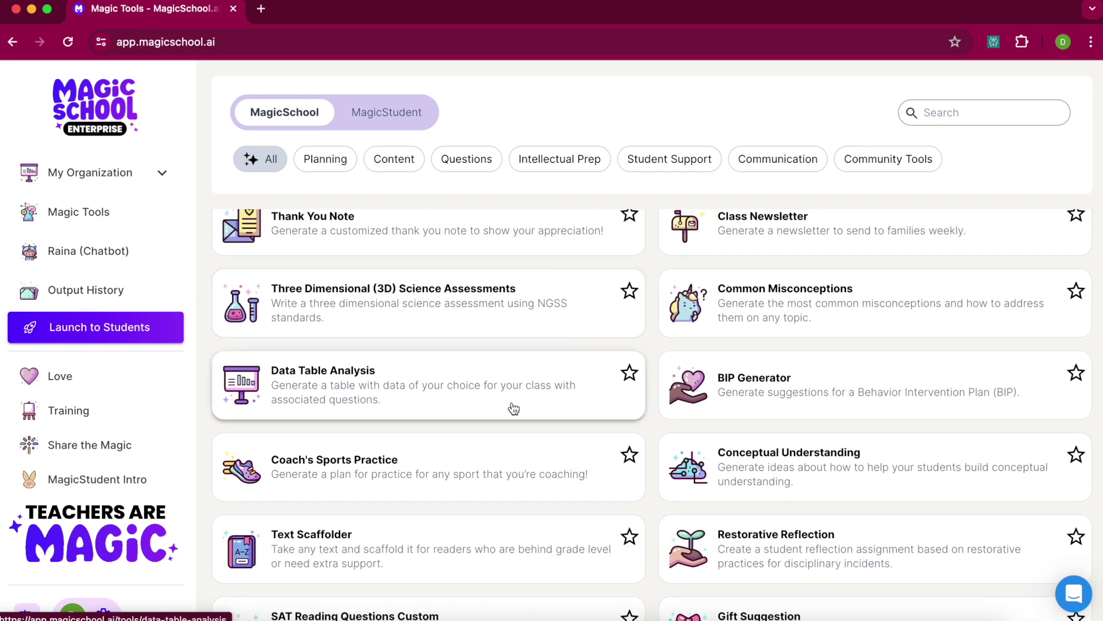
scroll(757, 424, "down", 2)
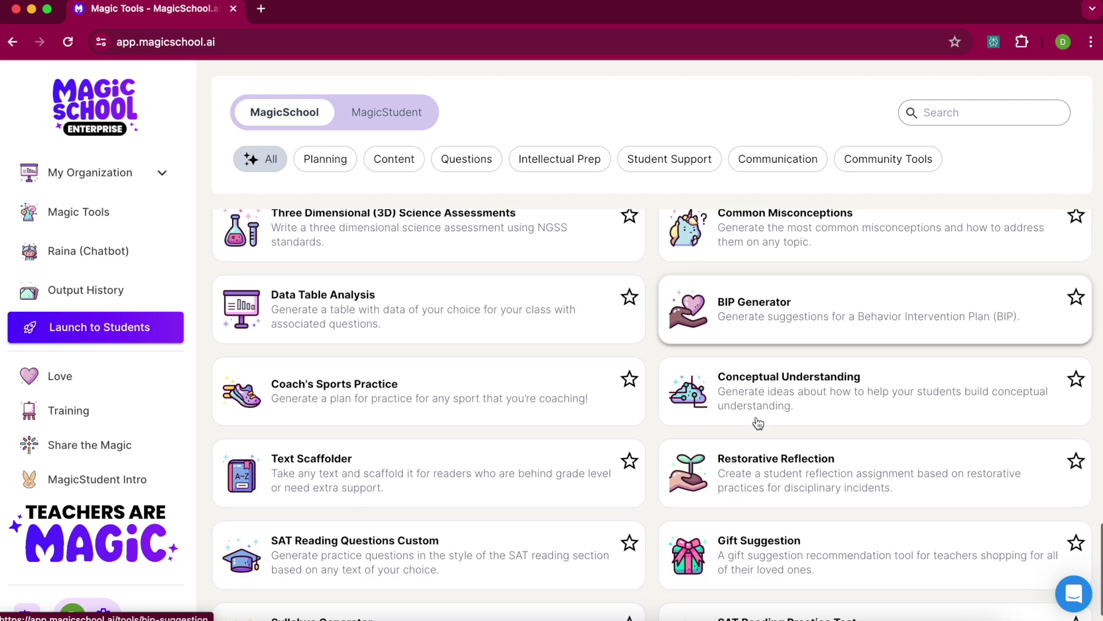
scroll(796, 482, "down", 2)
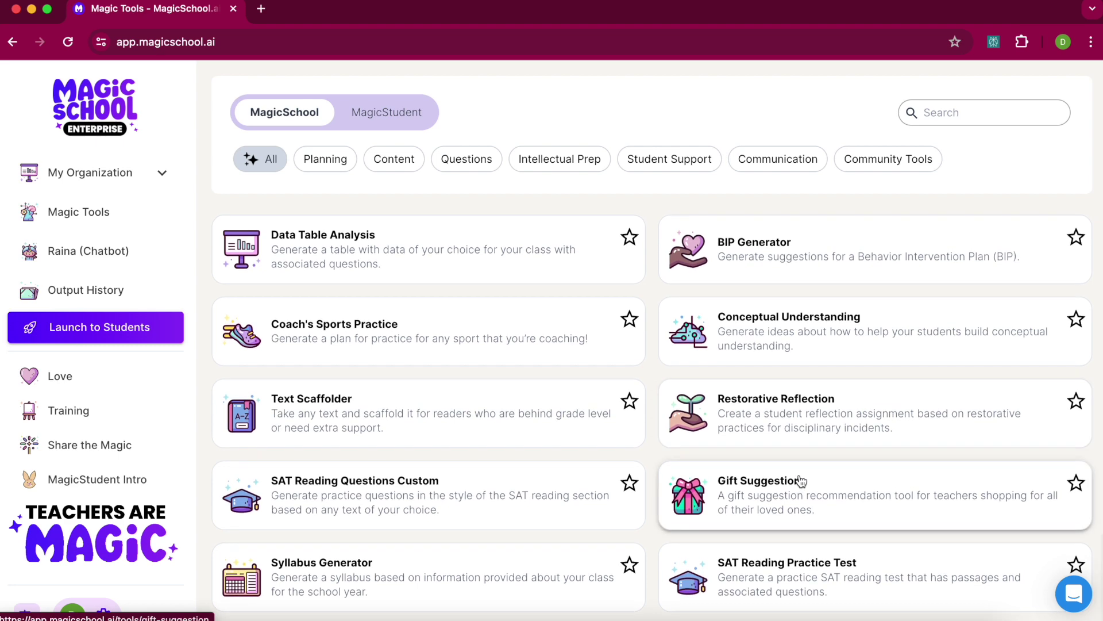
left_click(630, 402)
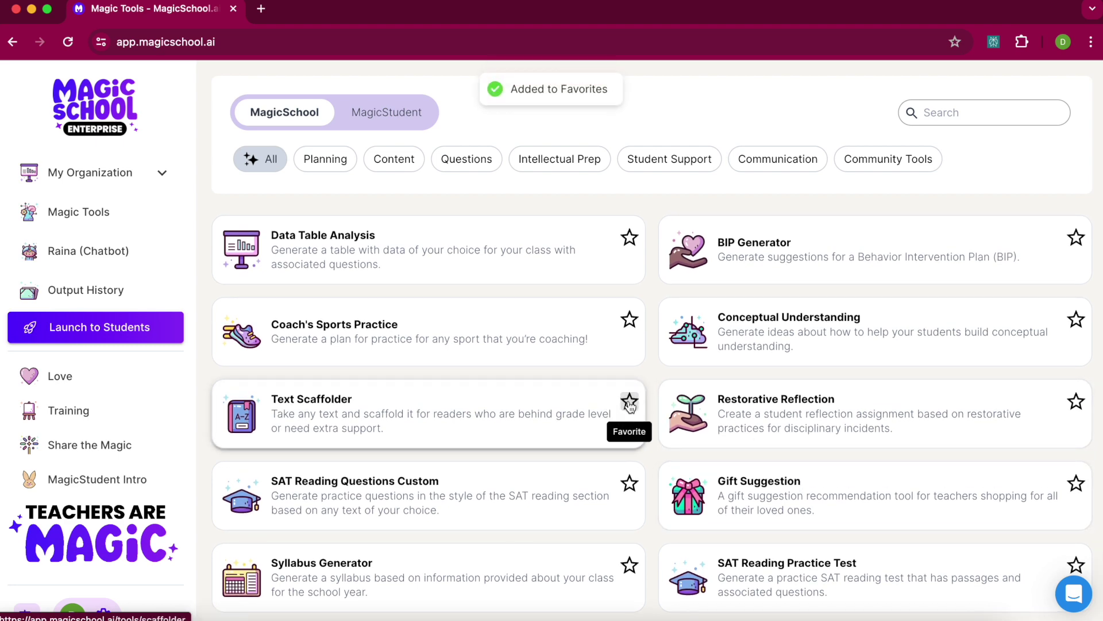
scroll(554, 498, "down", 2)
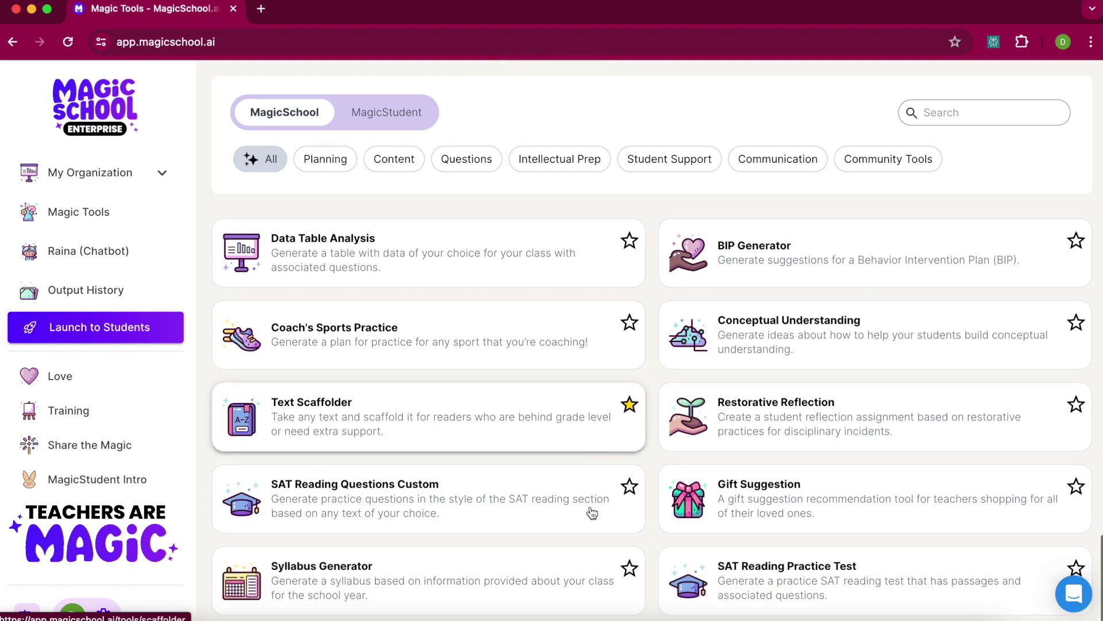
scroll(619, 443, "up", 15)
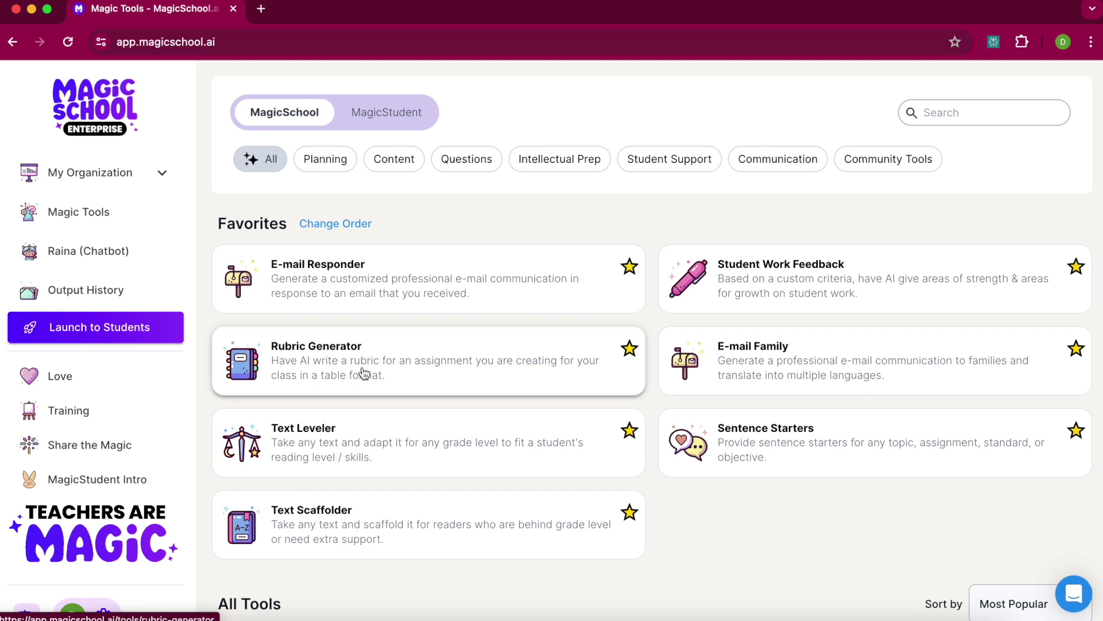
- Open the Rubric Generator card from the Favorites section
left_click(359, 375)
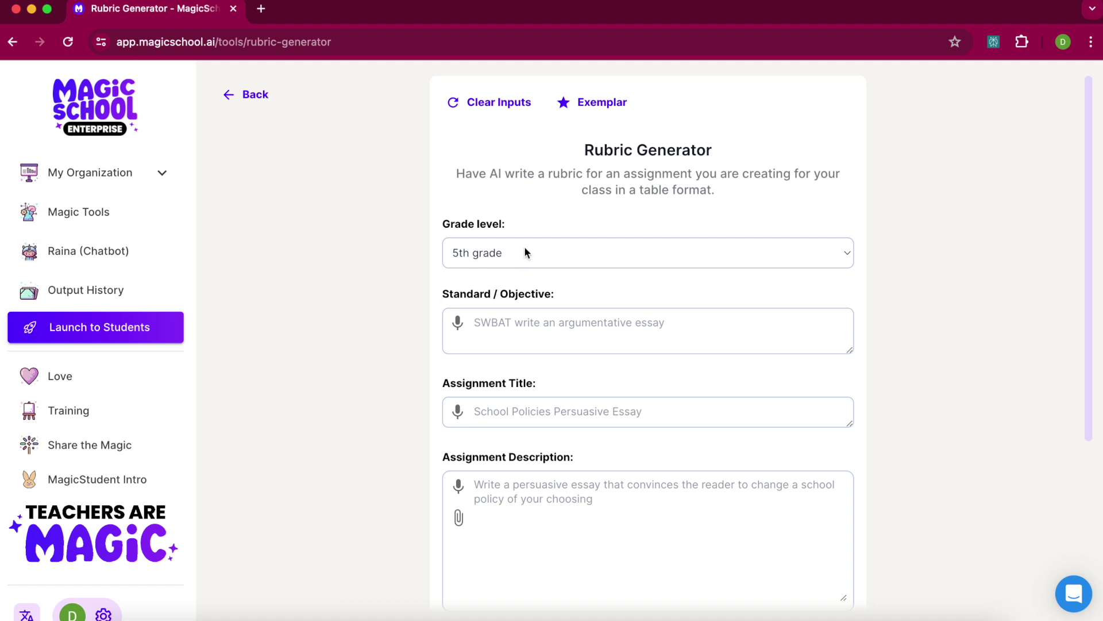
- Enter 'Cre' as the objective and 'Silk Road Timeline' as the assignment title
left_click(533, 334)
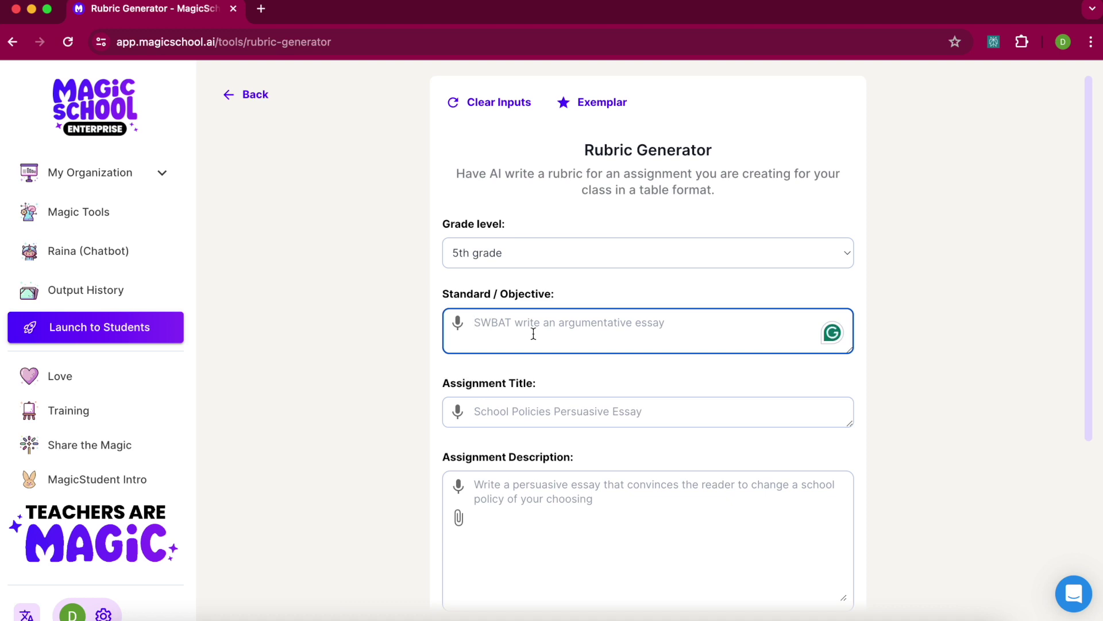
type("Cre")
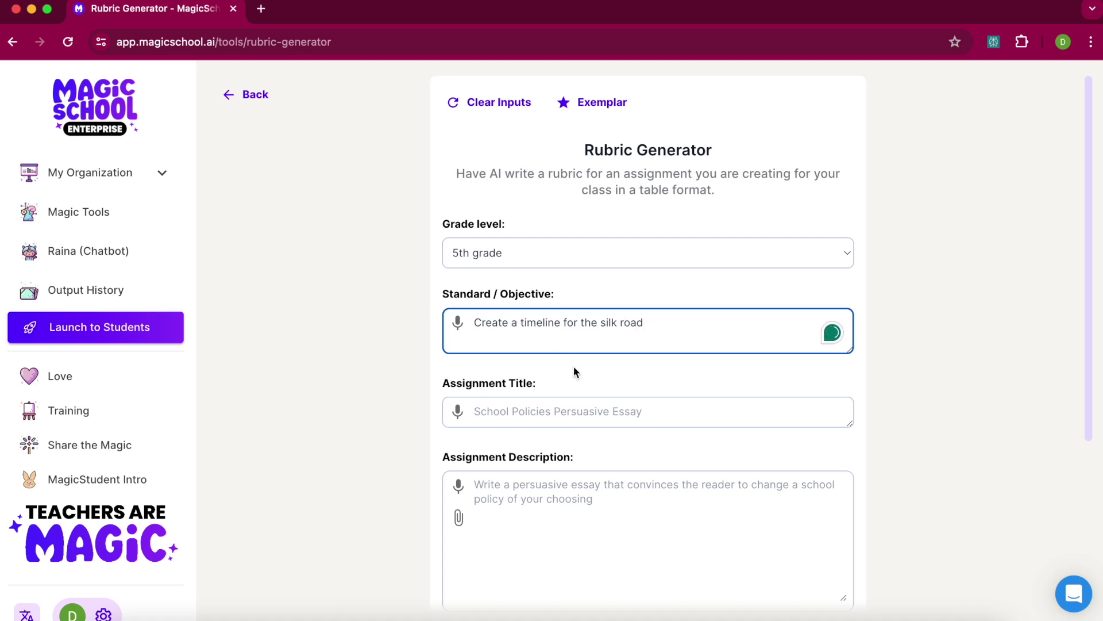
left_click(538, 409)
type("Silk ")
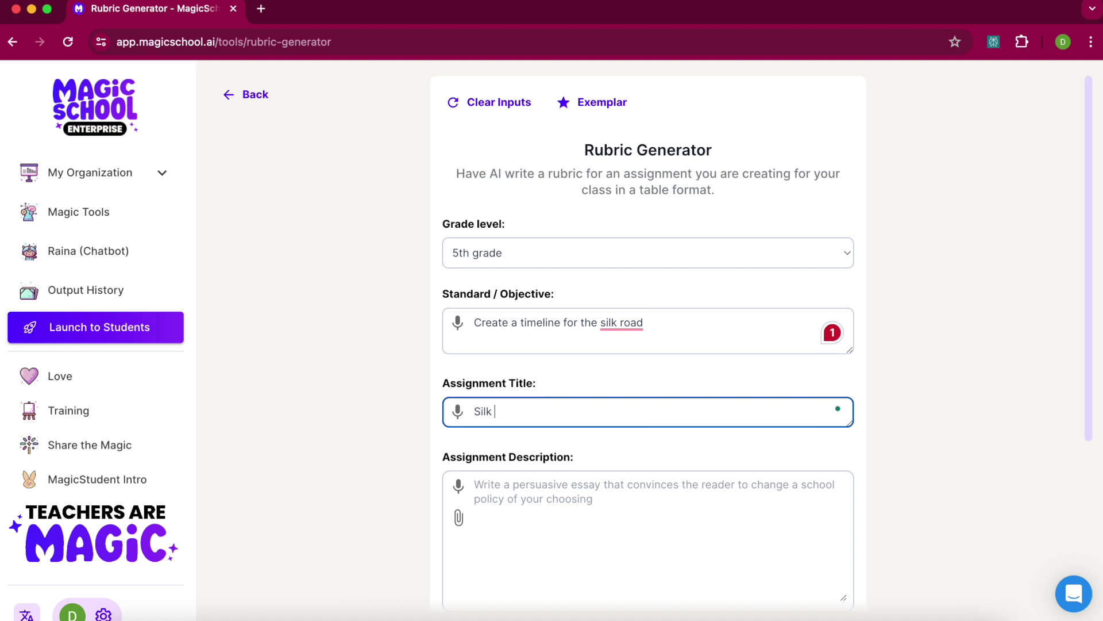
type("ROad Timeline")
left_click(509, 411)
key("BackSpace")
type("o")
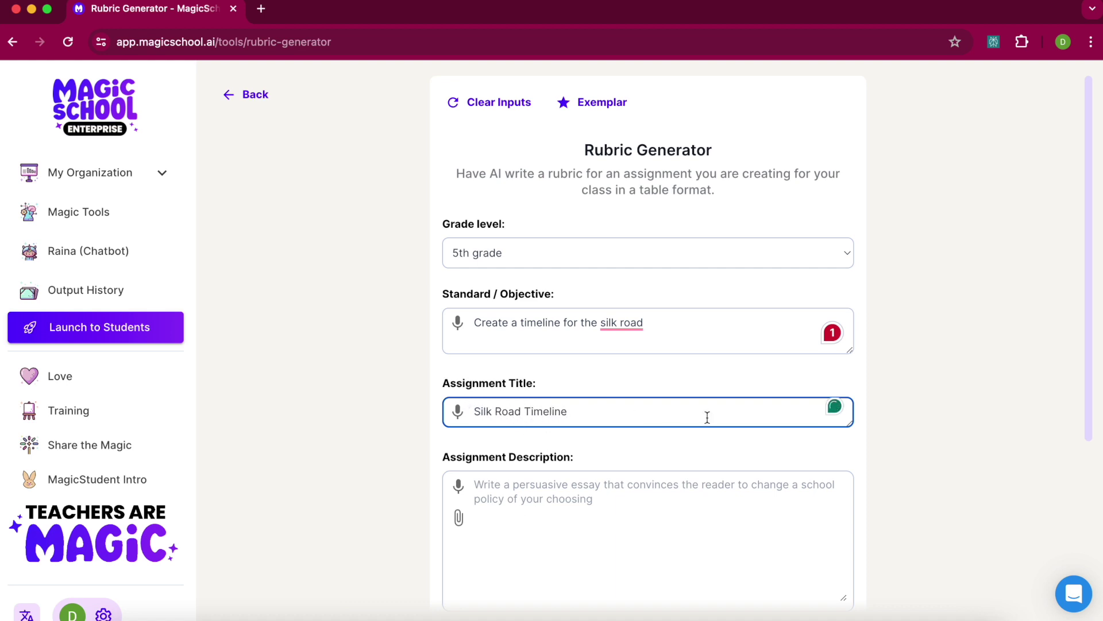
- Describe documenting 6 major Silk Road events, keep the 3-point scale, and generate the rubric
scroll(668, 475, "down", 3)
left_click(555, 431)
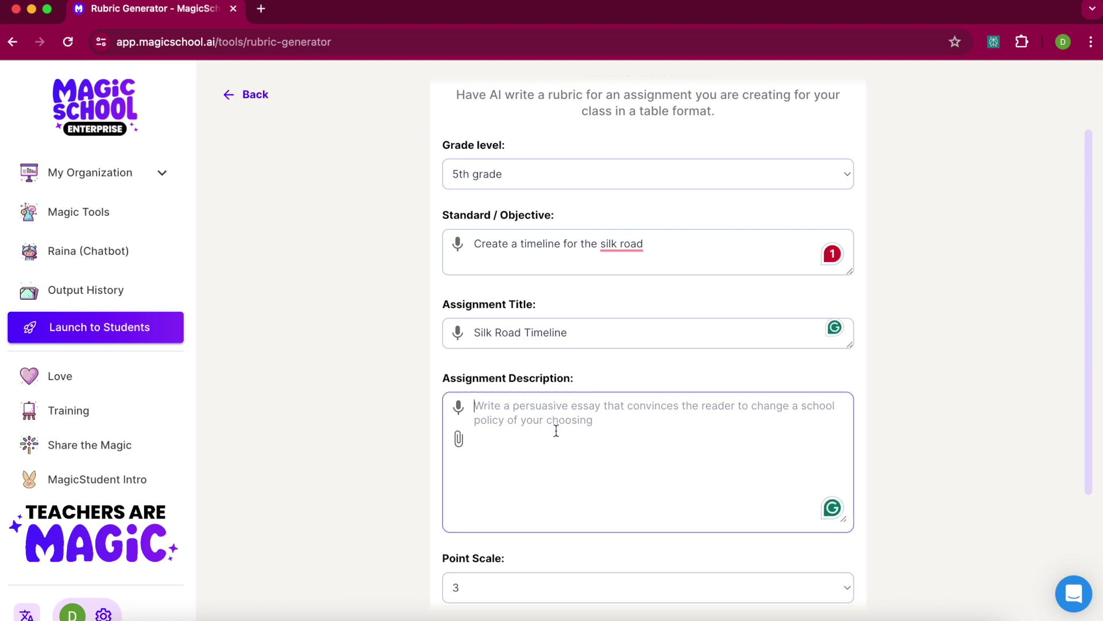
type("Document 6 major event")
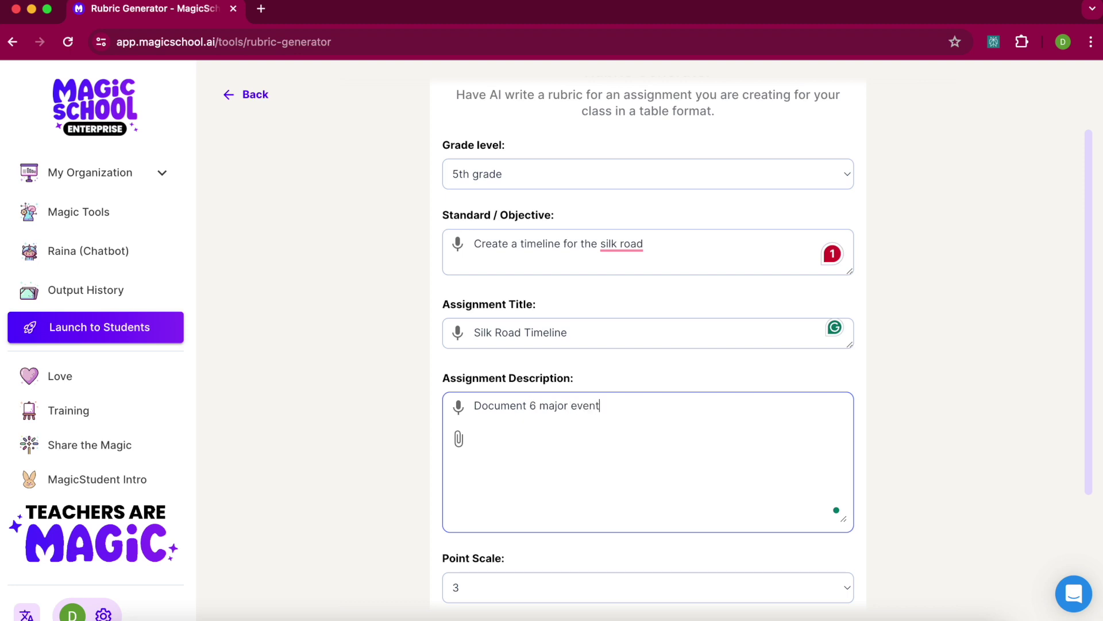
type("s in the life of the Silk Road trading rou")
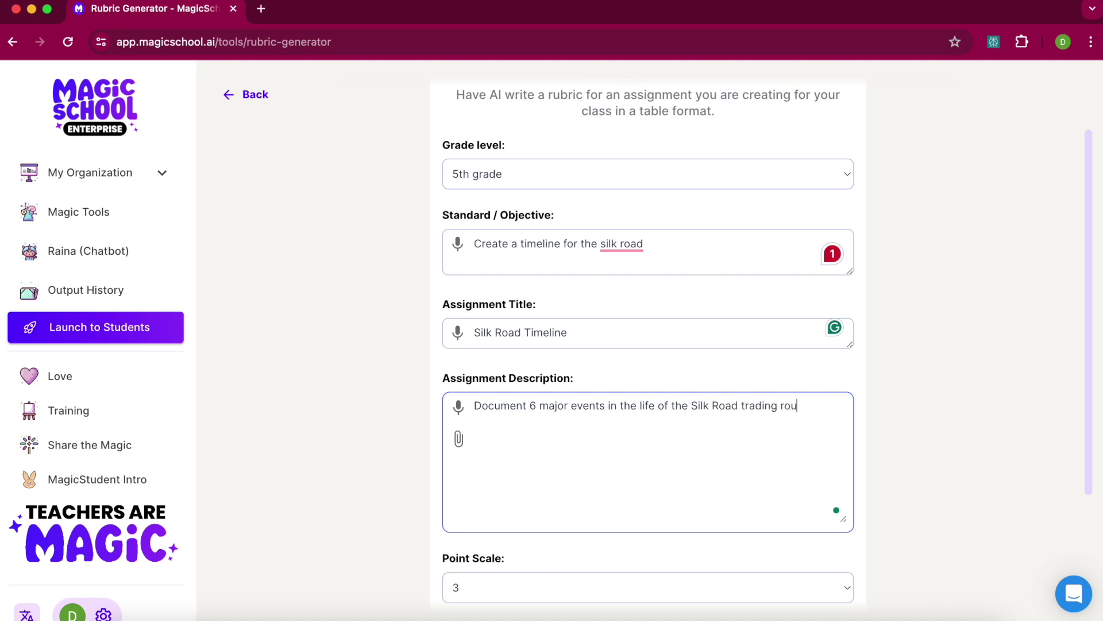
type("te.")
scroll(786, 414, "down", 5)
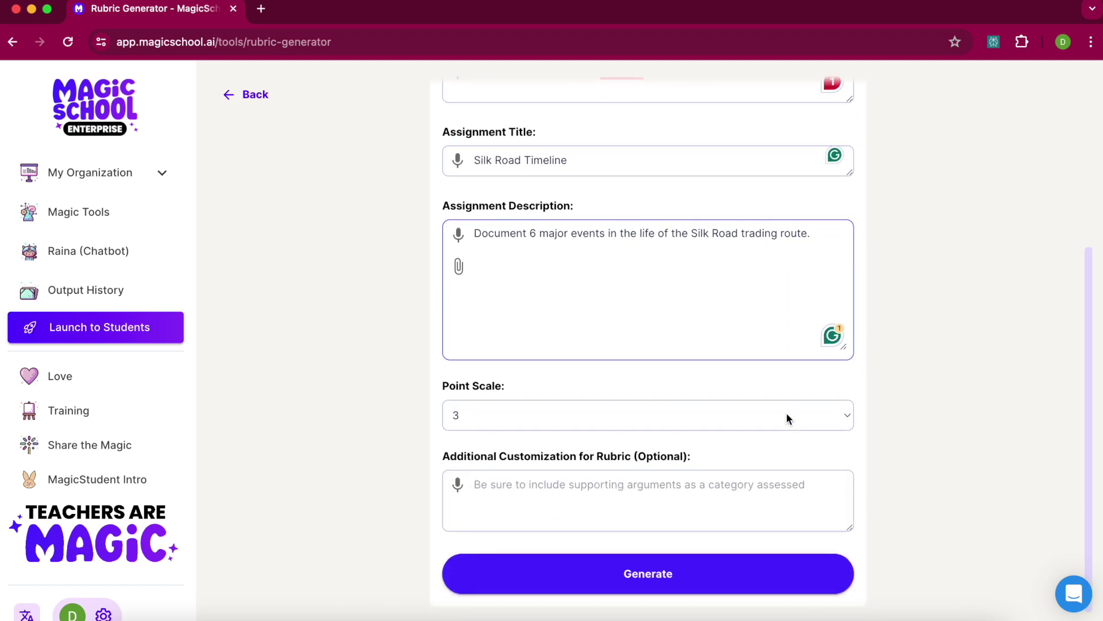
left_click(464, 417)
left_click(464, 415)
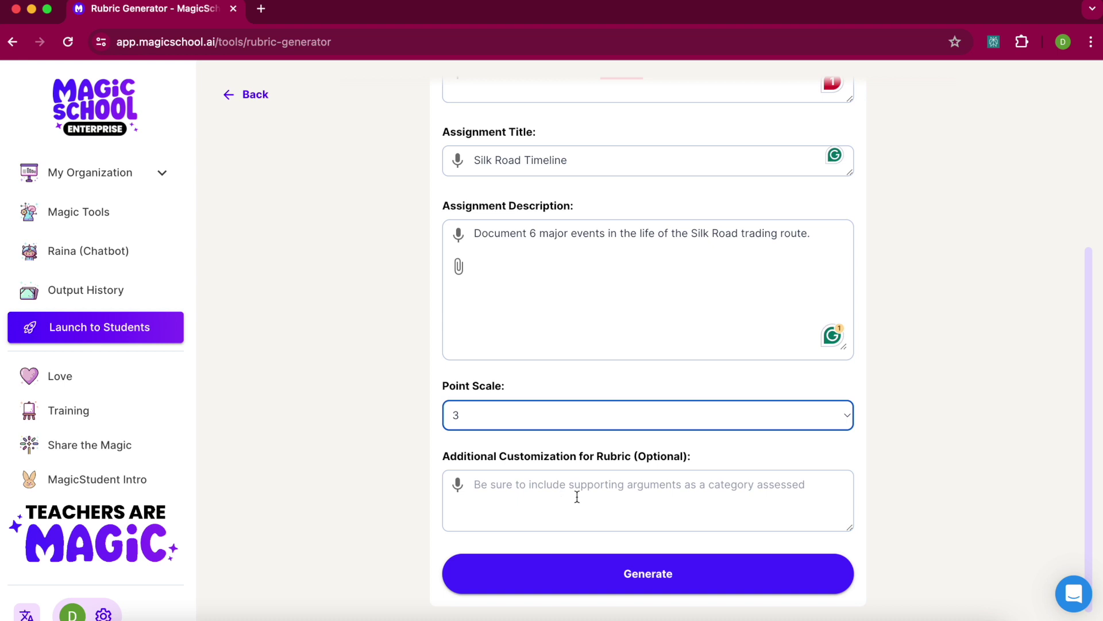
left_click(635, 584)
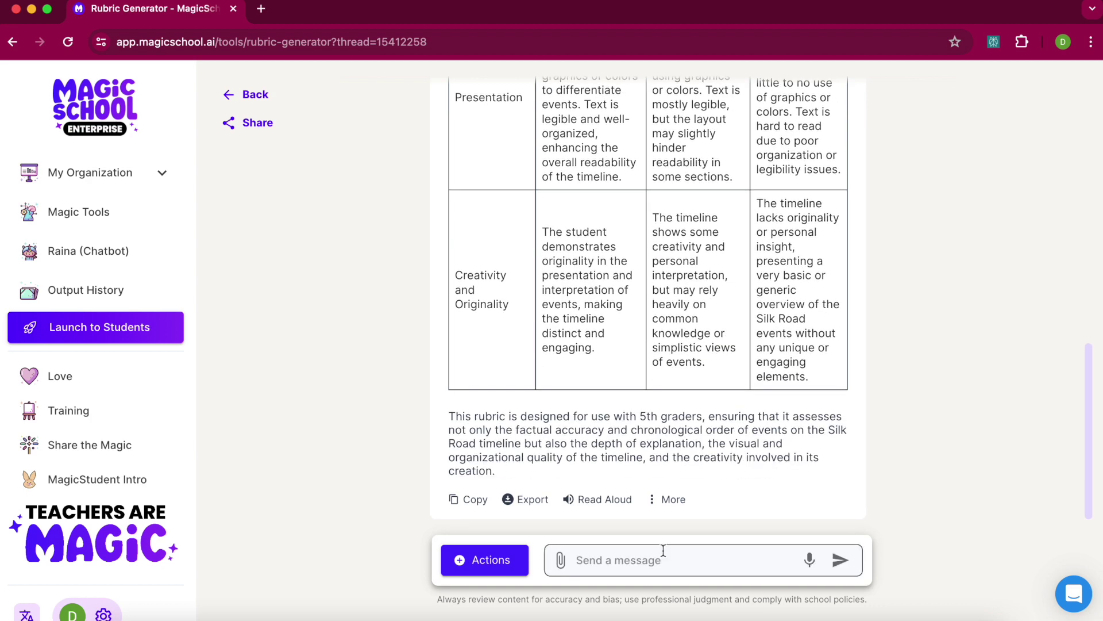
- Review the five criteria rows of the generated rubric, then focus the message box
scroll(650, 284, "up", 15)
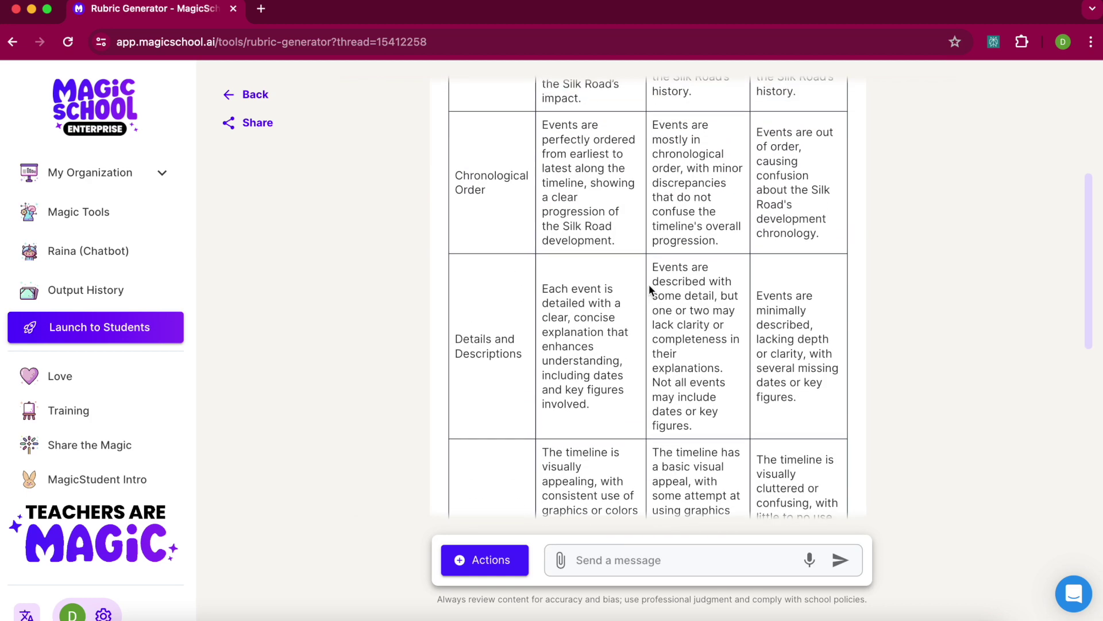
scroll(649, 284, "up", 2)
scroll(649, 284, "down", 8)
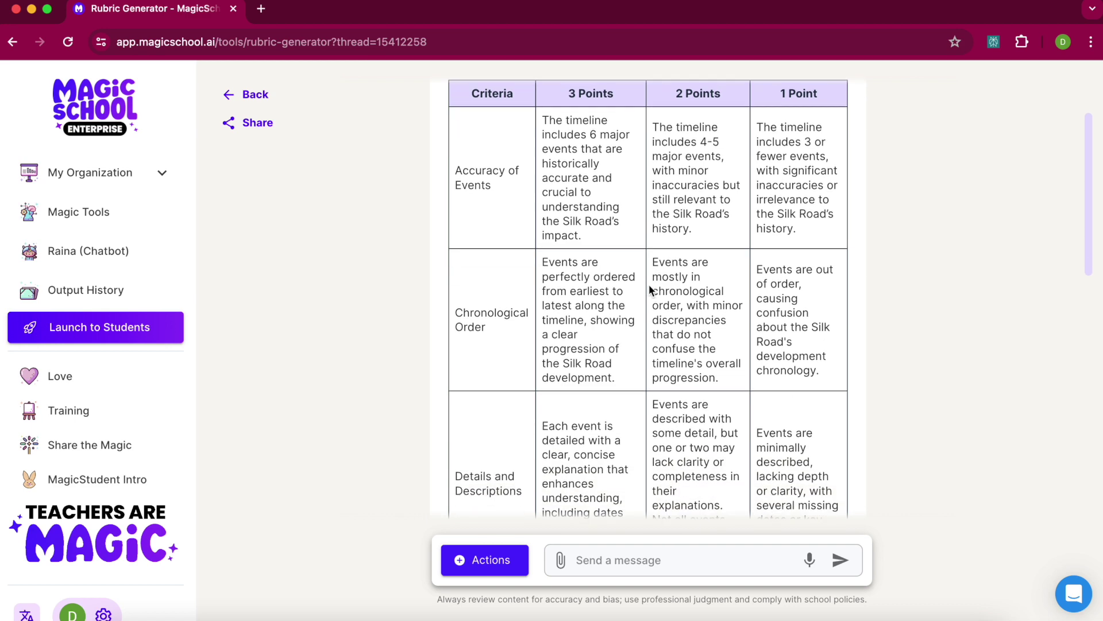
scroll(650, 285, "down", 5)
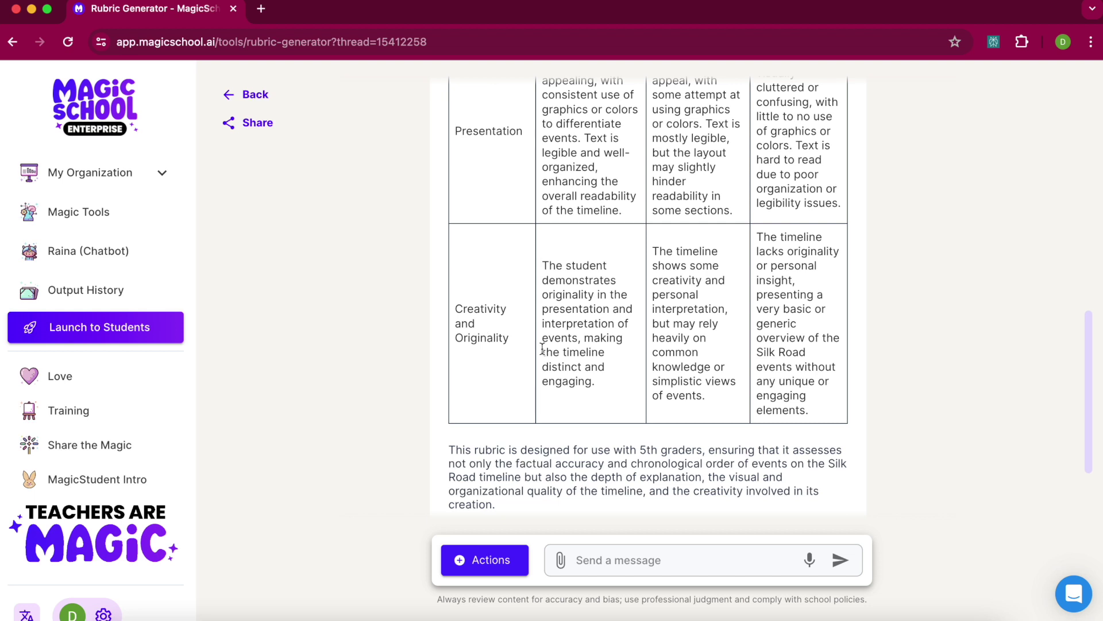
left_click(603, 562)
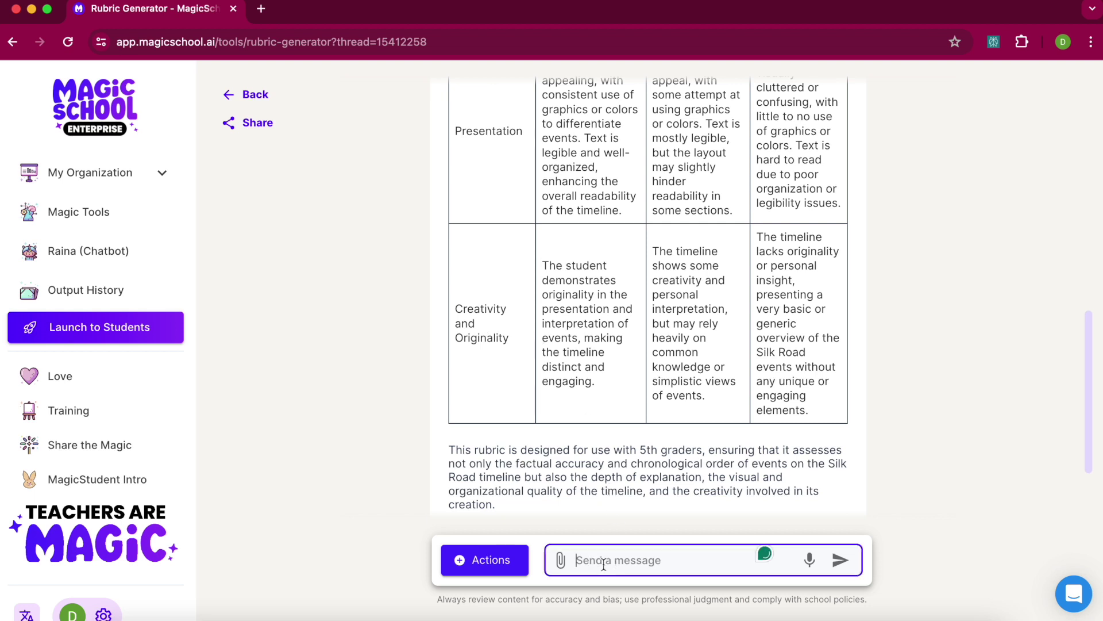
- Request removing Creativity and Originality, review the four-criterion rubric, and copy it
type("Remove creativity and original")
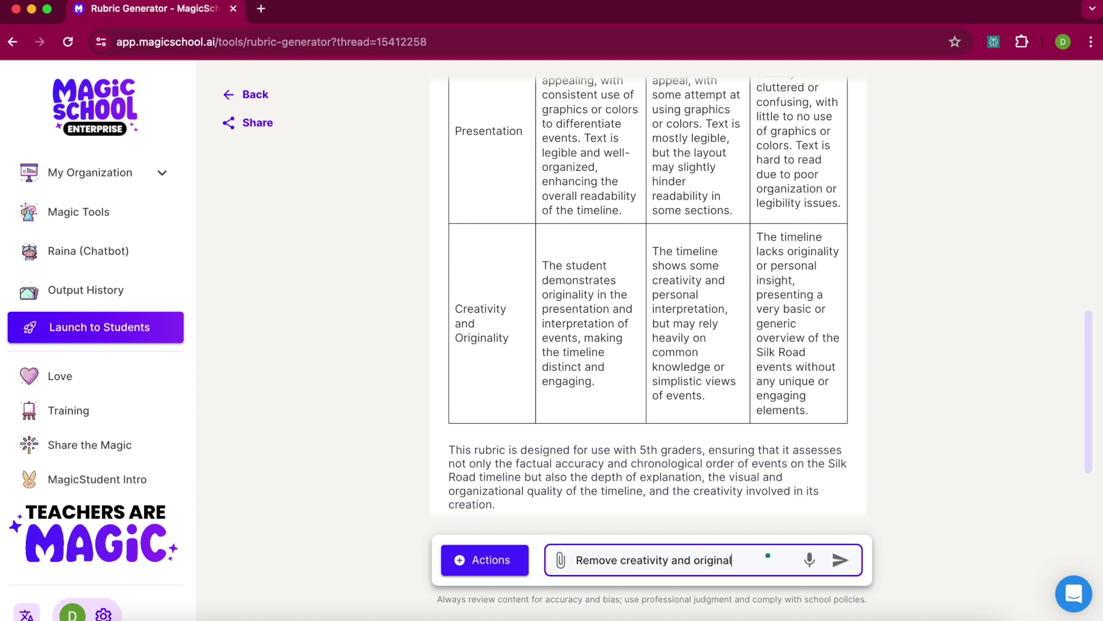
key("Return")
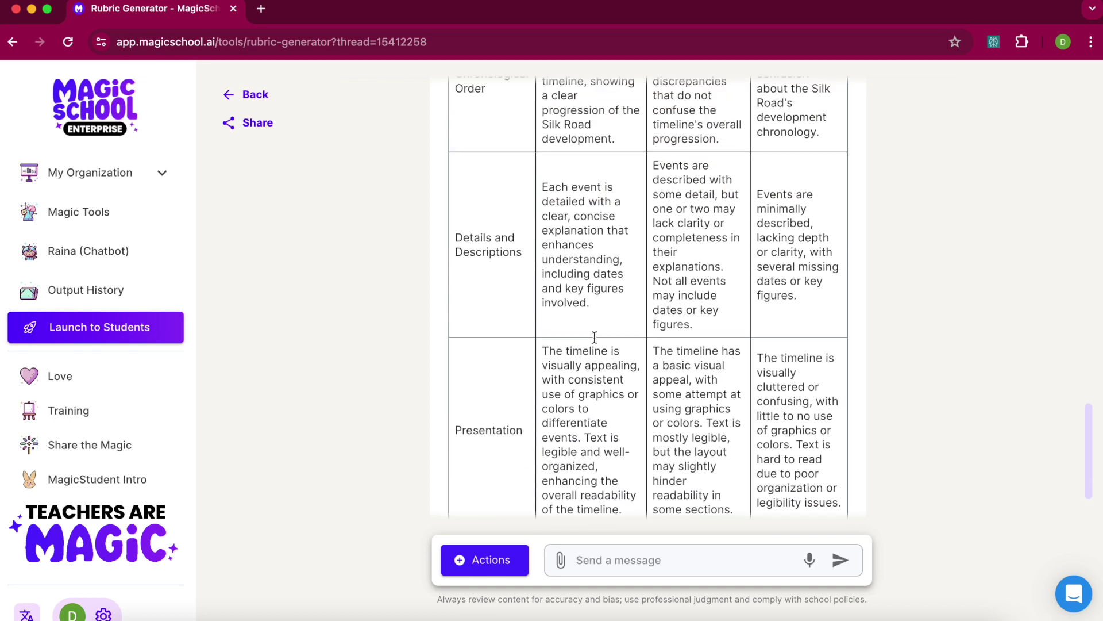
scroll(594, 337, "up", 9)
scroll(594, 339, "down", 10)
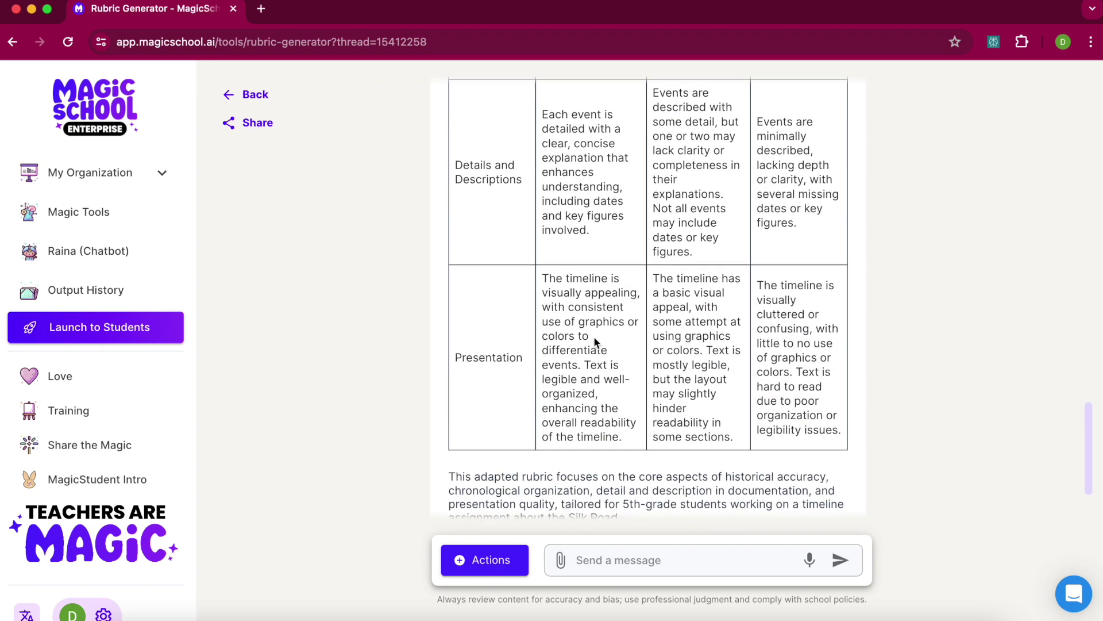
scroll(594, 336, "up", 9)
scroll(594, 336, "down", 5)
scroll(594, 338, "down", 3)
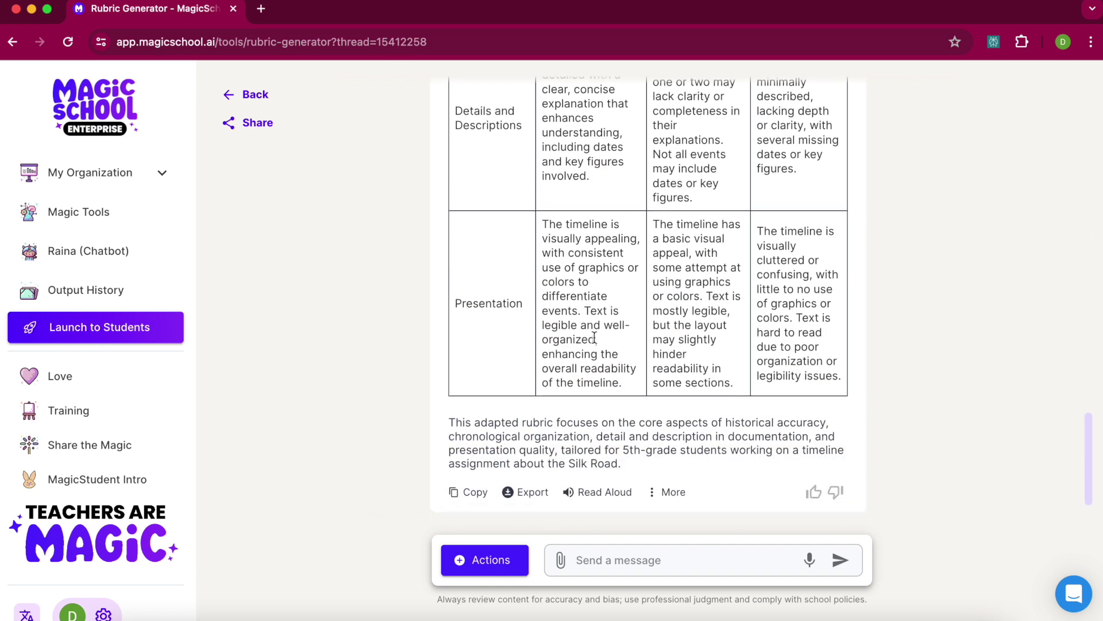
left_click(467, 433)
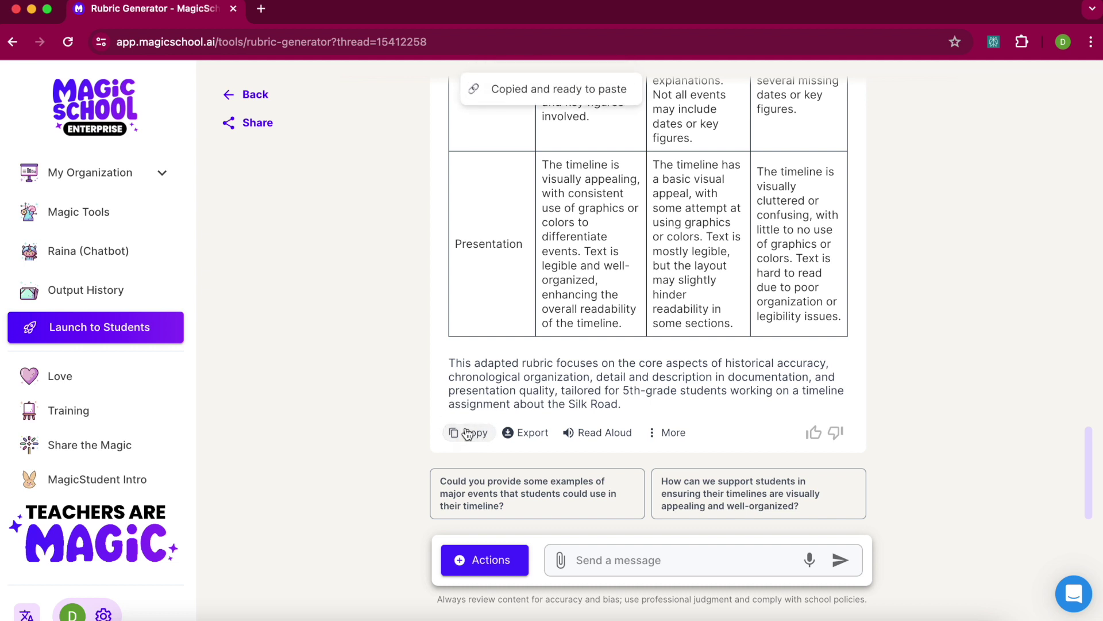
- Choose Export to Google Docs for the rubric, keeping the Selected Resource scope
left_click(518, 434)
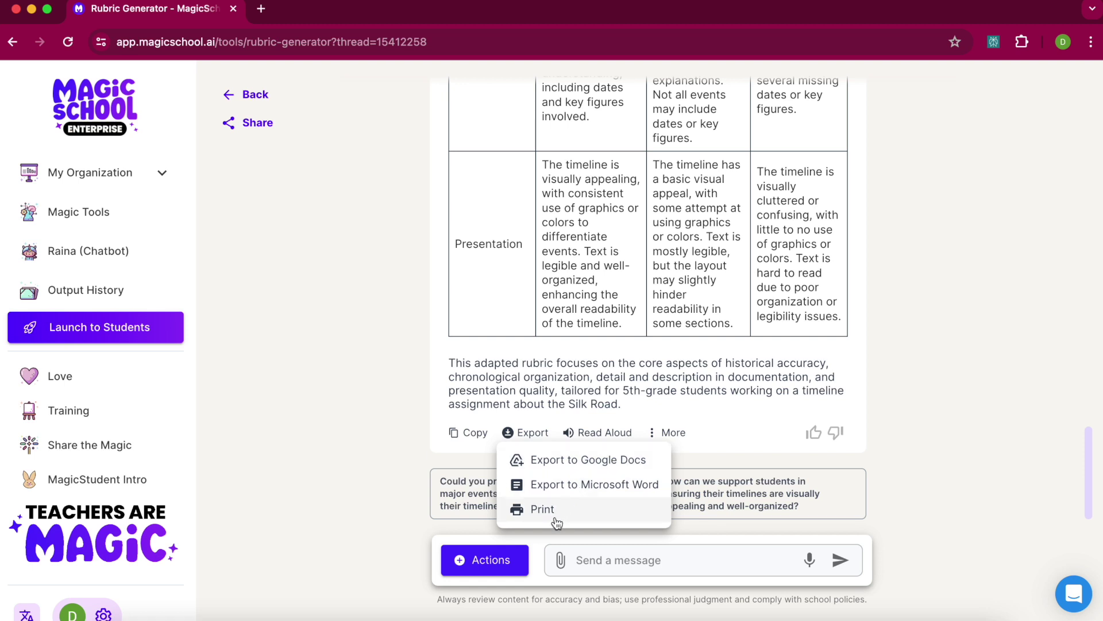
left_click(566, 459)
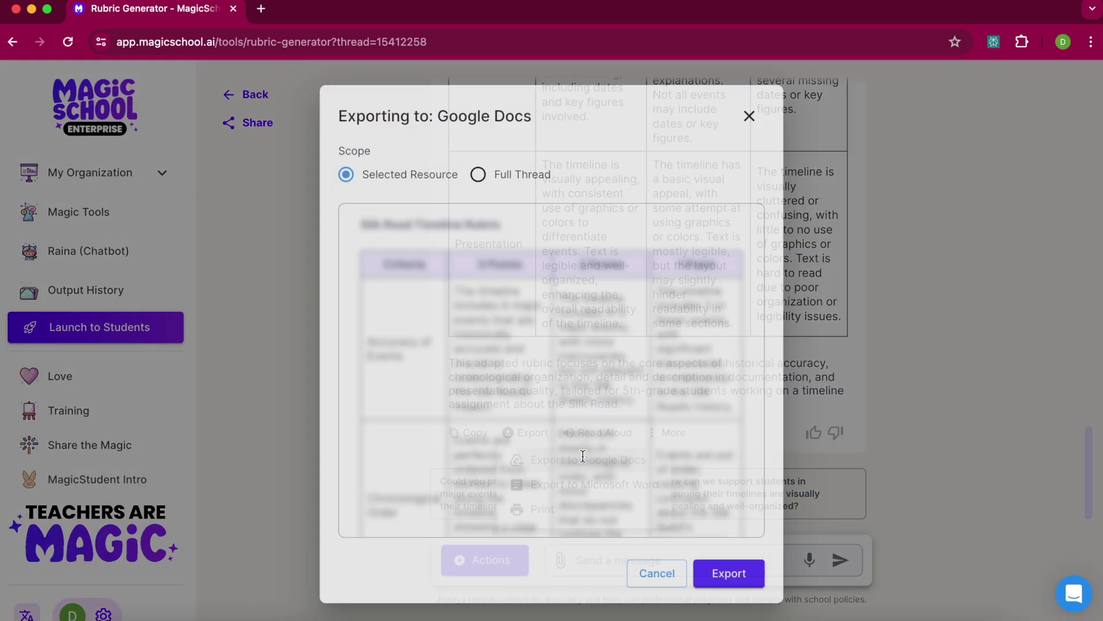
left_click(346, 174)
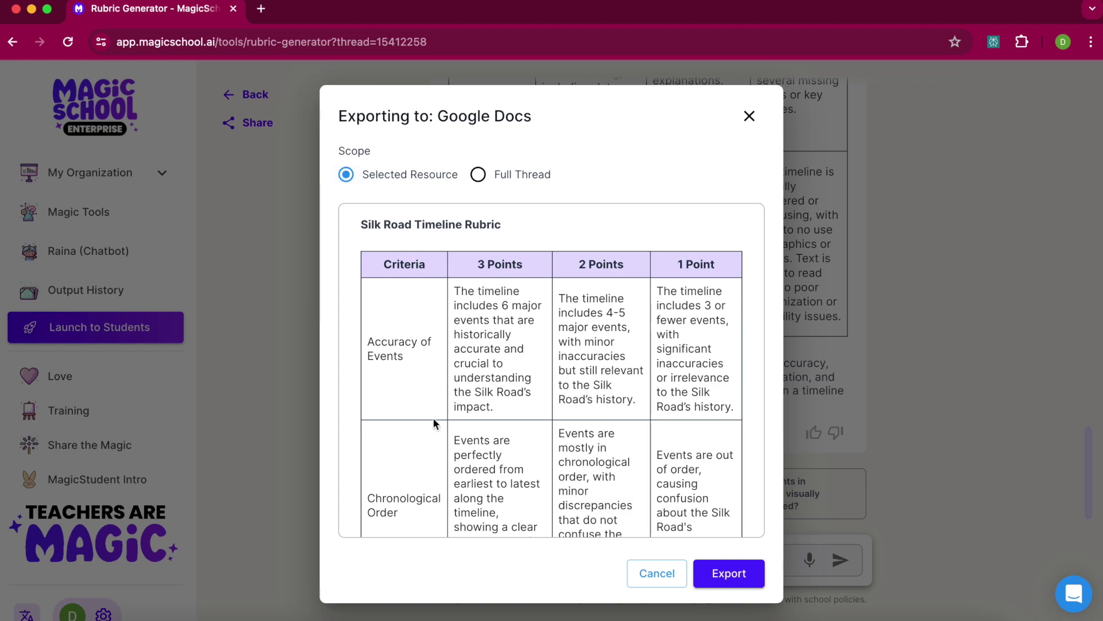
- Try Full Thread and user prompts, revert to Selected Resource without prompts, and export
scroll(437, 420, "down", 10)
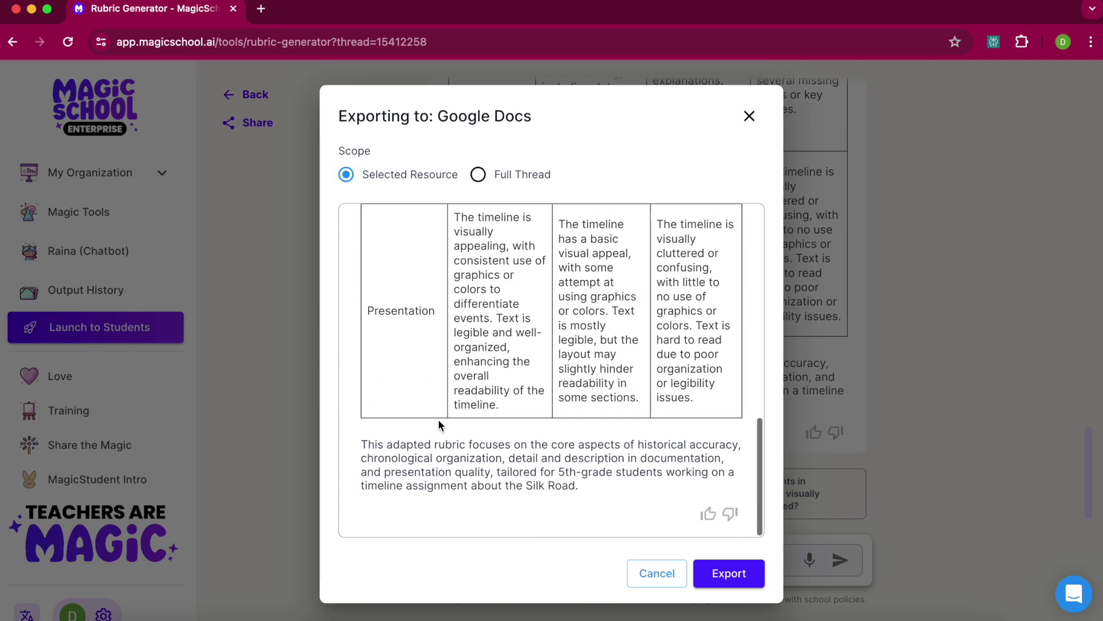
scroll(438, 425, "up", 10)
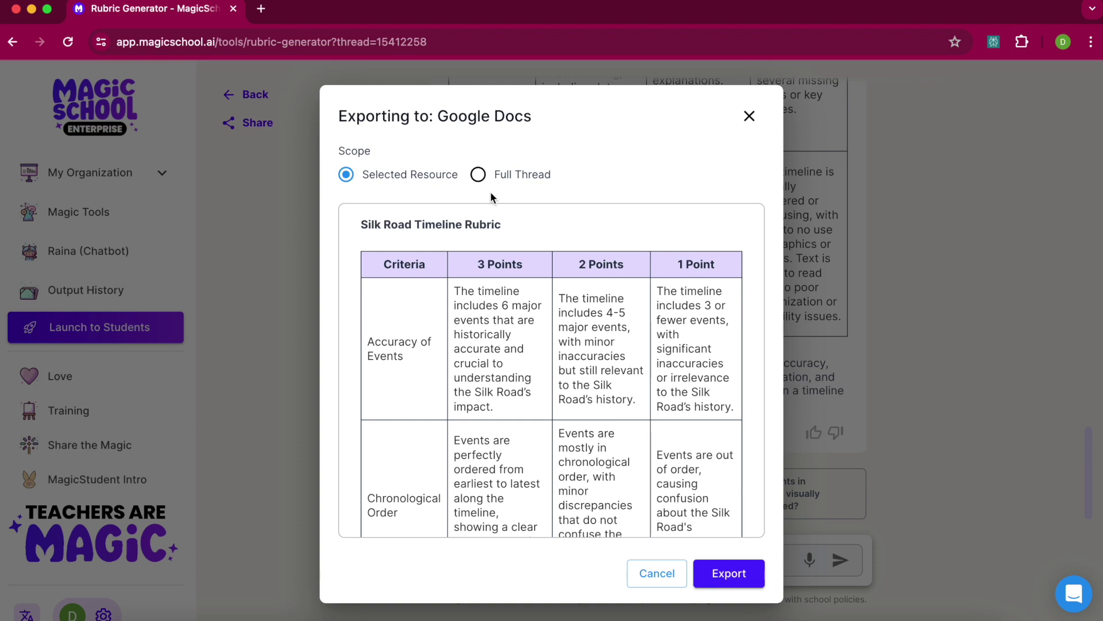
left_click(478, 175)
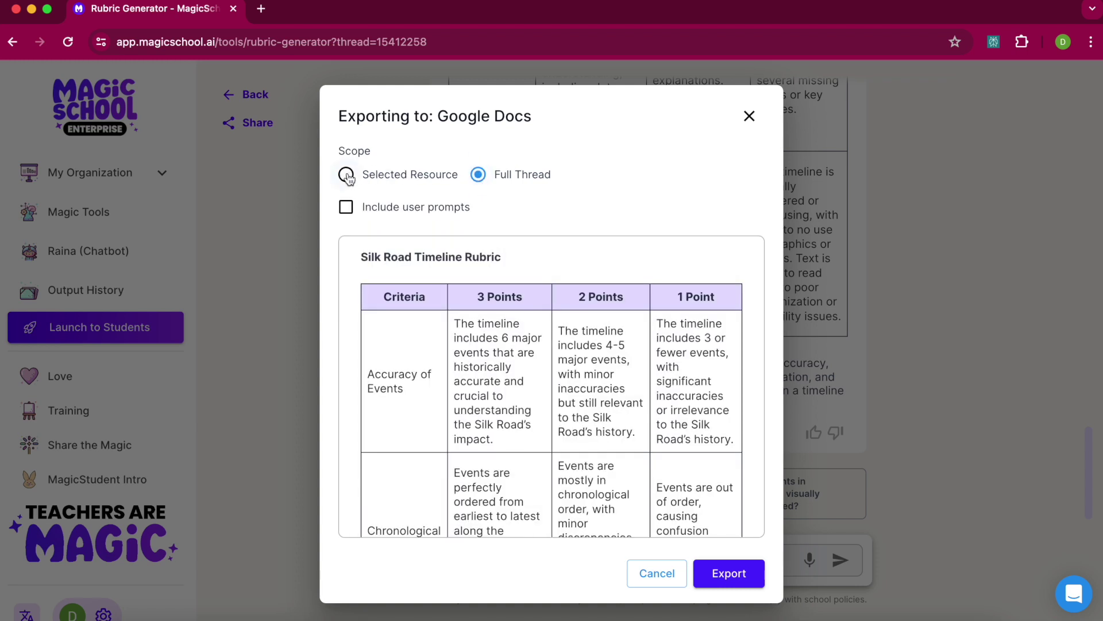
left_click(346, 207)
left_click(346, 208)
left_click(346, 175)
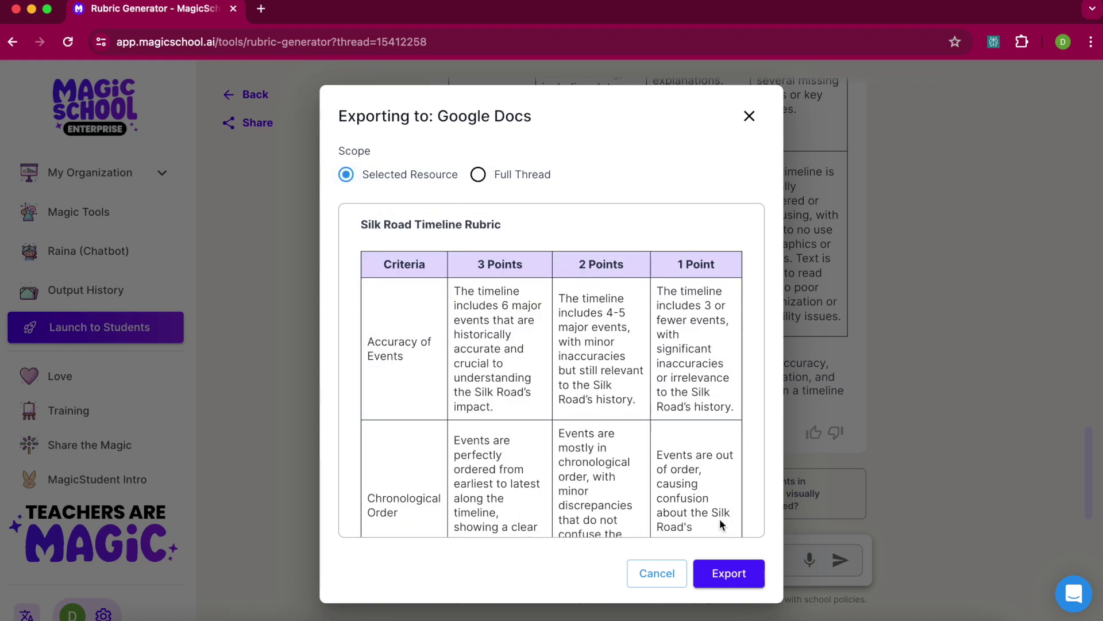
left_click(735, 574)
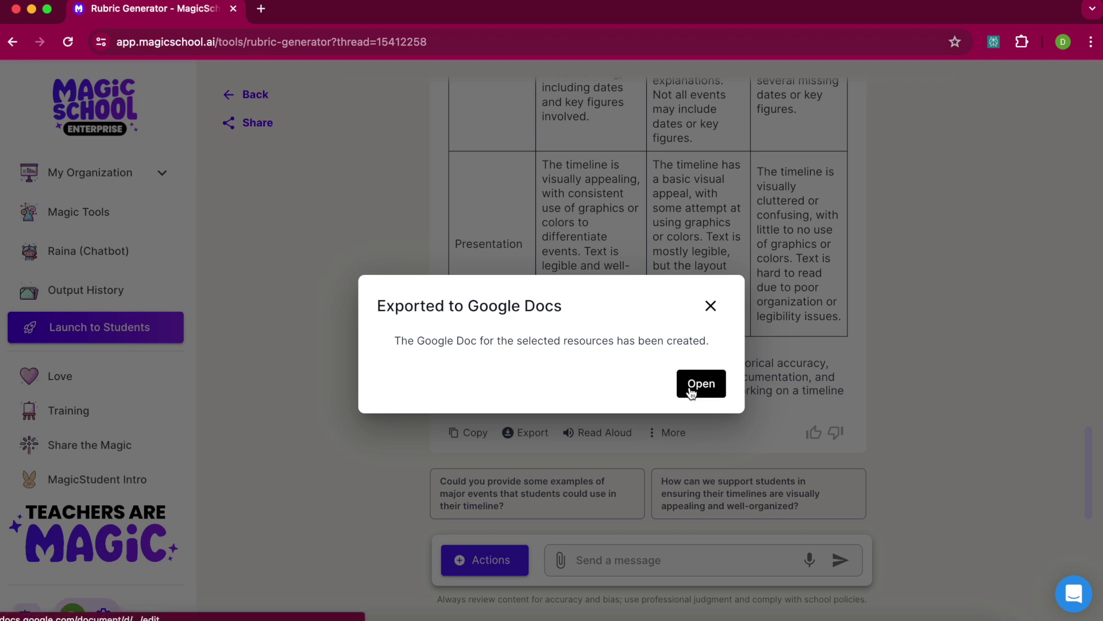
- Close the Exported to Google Docs confirmation without opening the document
left_click(710, 305)
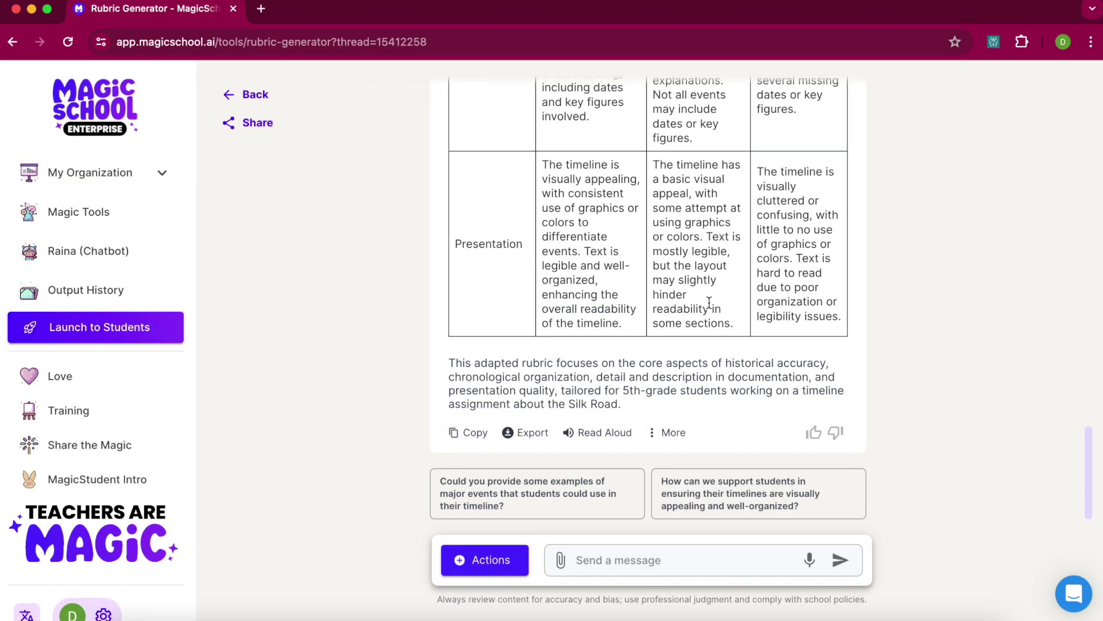